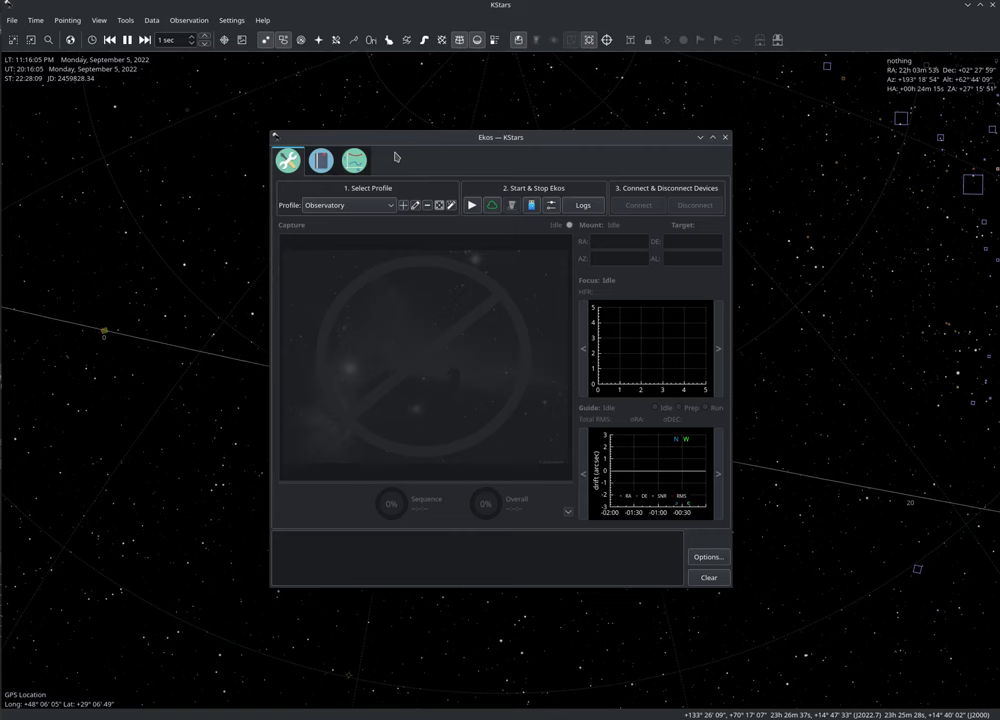
click(416, 205)
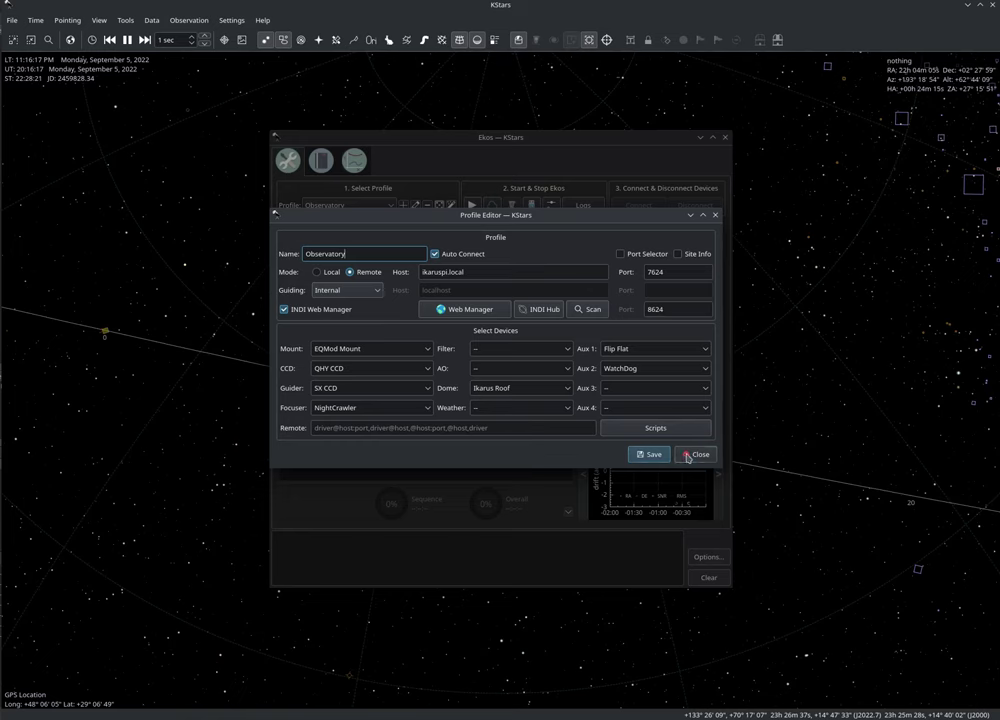
Step: Start Ekos with the Observatory profile and widen the Optical Trains window to show all columns
click(697, 454)
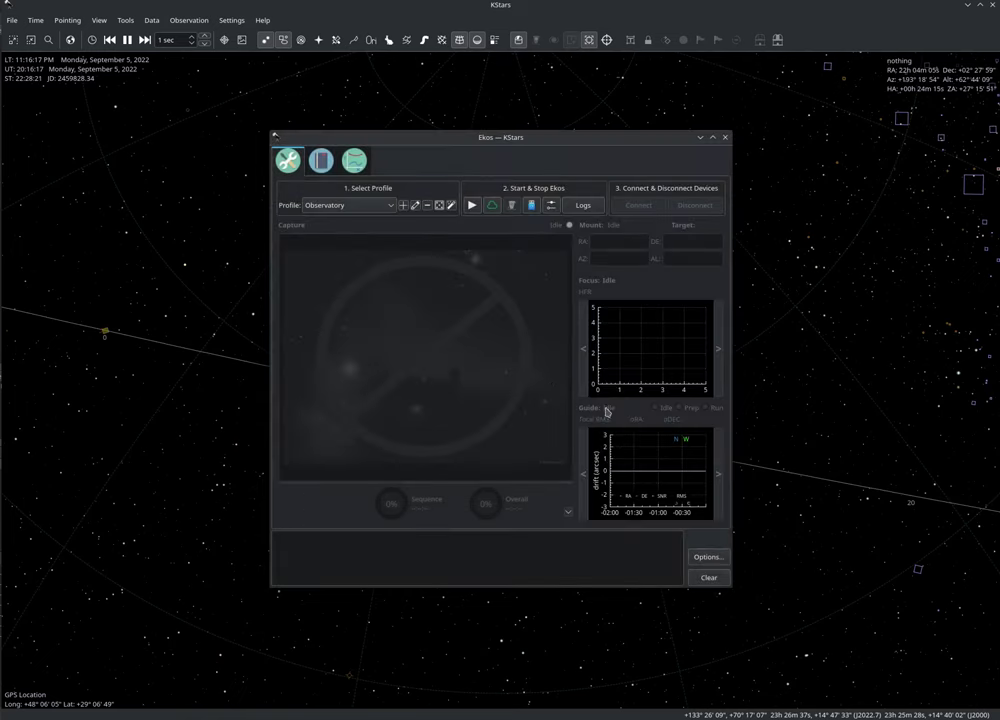
click(472, 206)
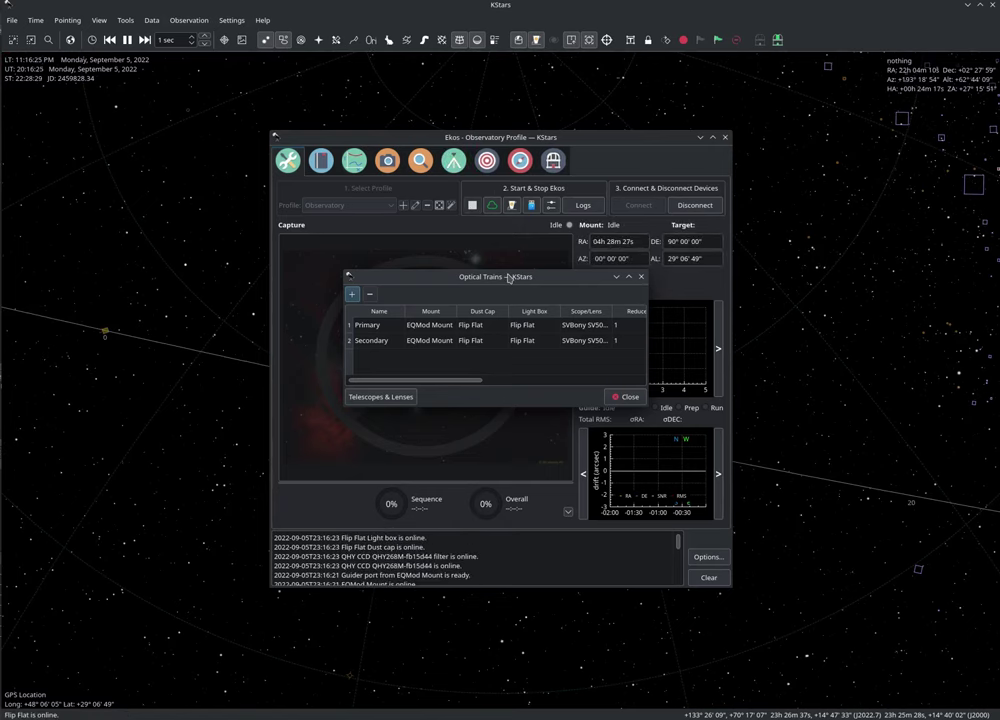
drag(509, 278, 291, 220)
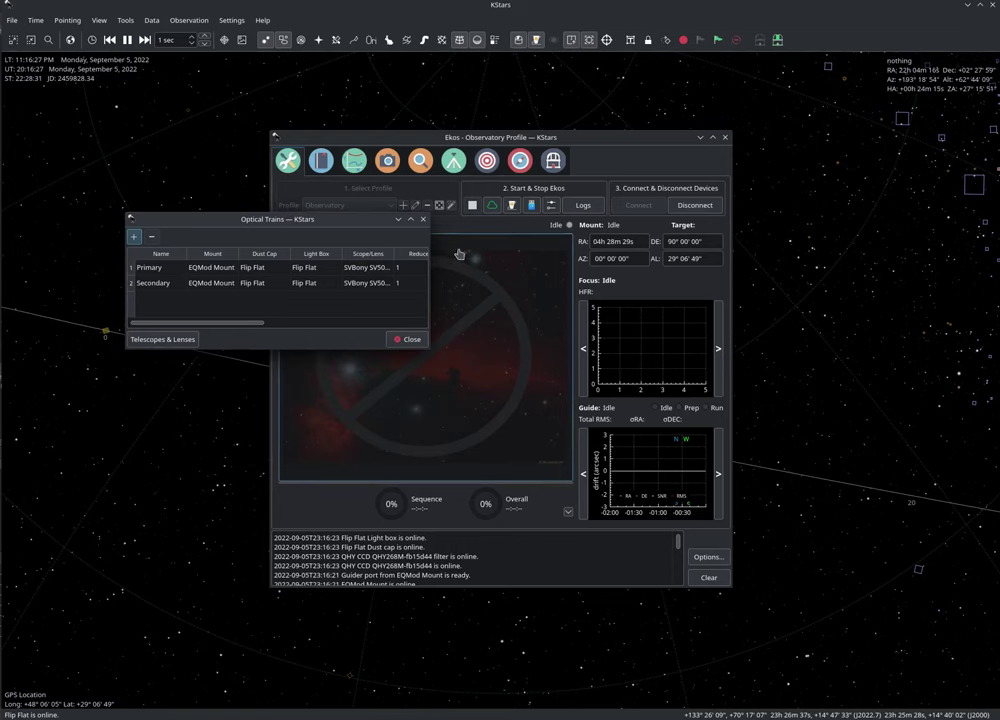
drag(430, 254, 761, 254)
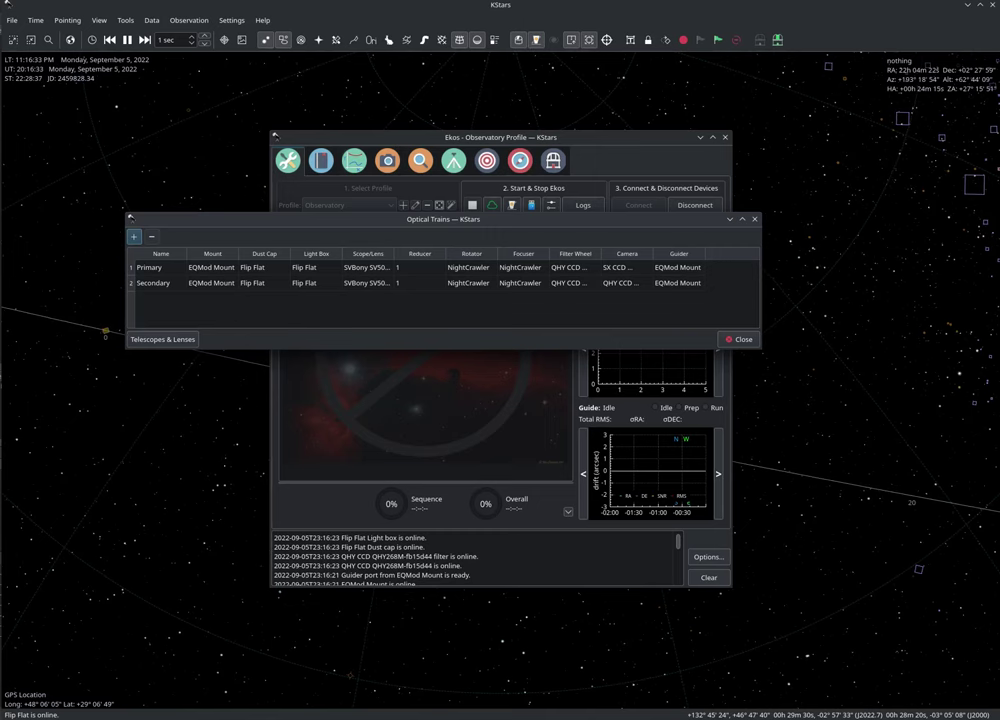
key(alt+Tab)
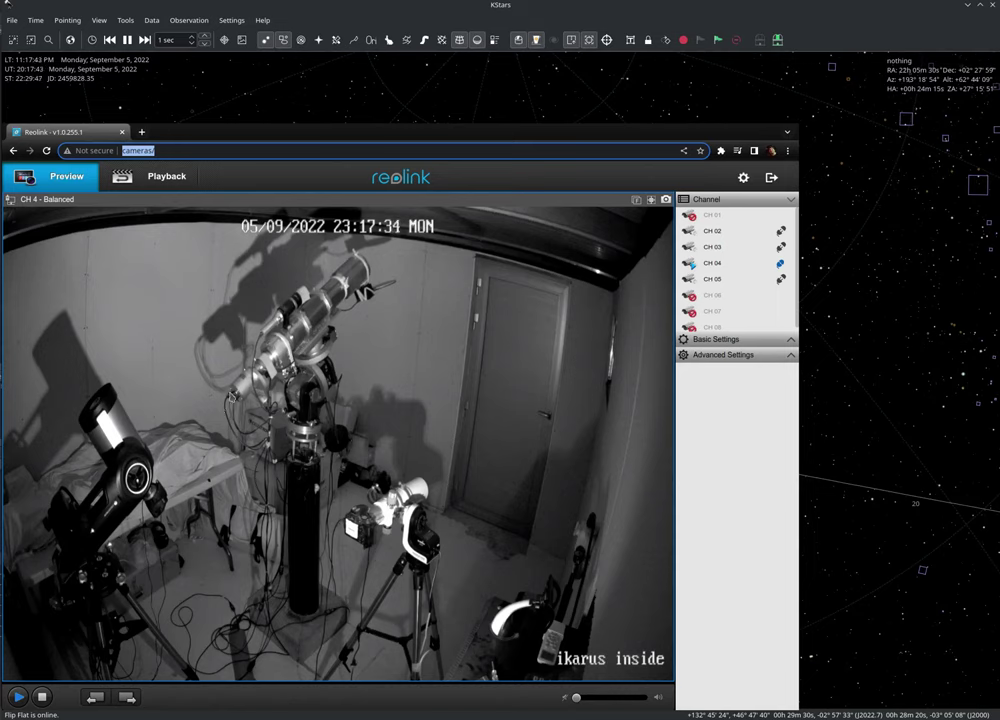
click(787, 131)
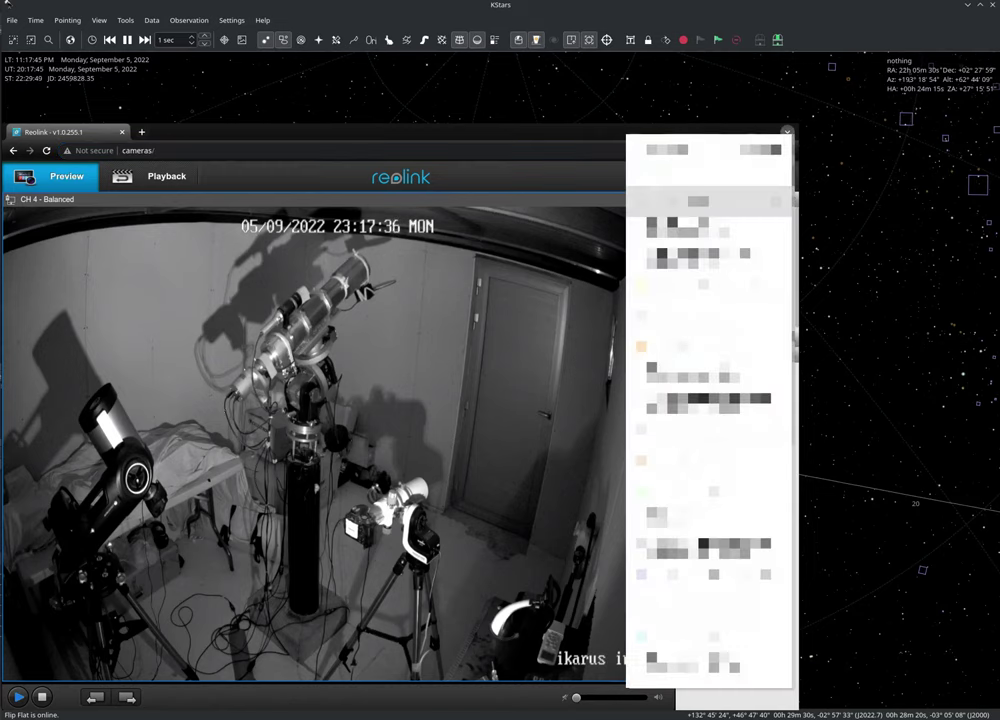
Step: Bring KStars forward and widen the Scope/Lens column to show SVBony SV503 420@F/6.0 in full
click(223, 98)
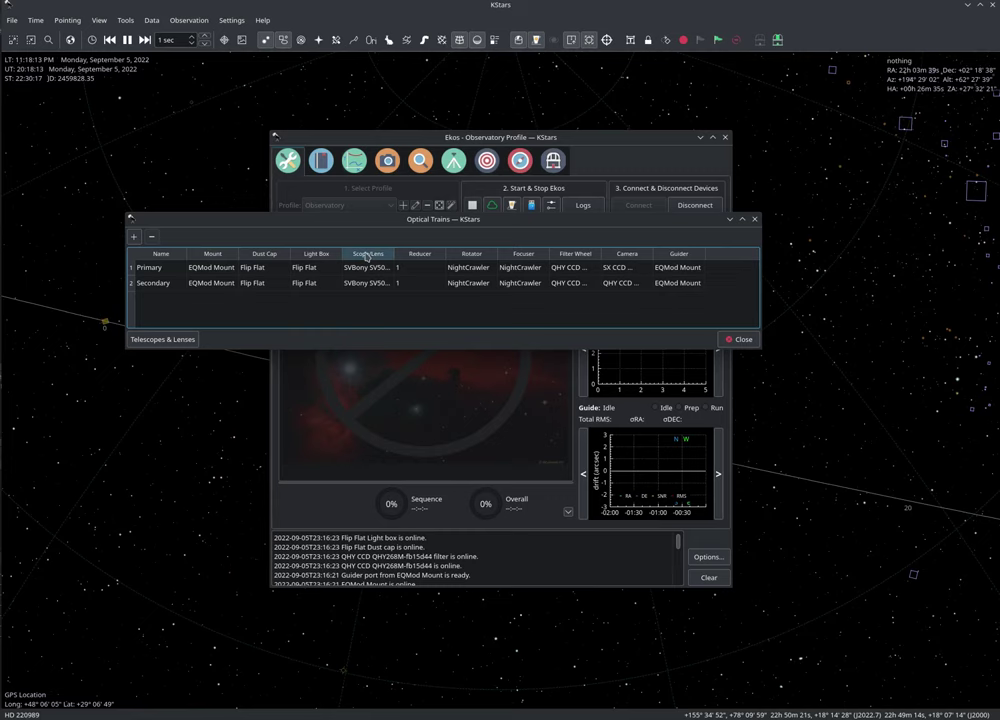
drag(394, 254, 449, 254)
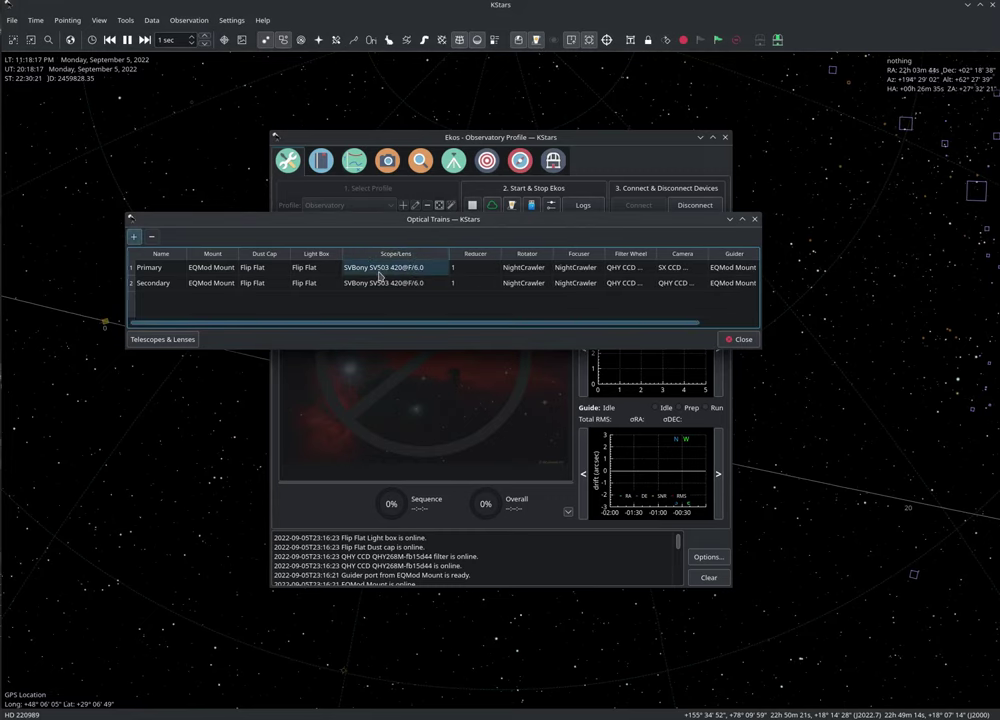
Step: Review the saved telescopes and the DSLR lens settings in Configure Equipment, then close it
click(162, 339)
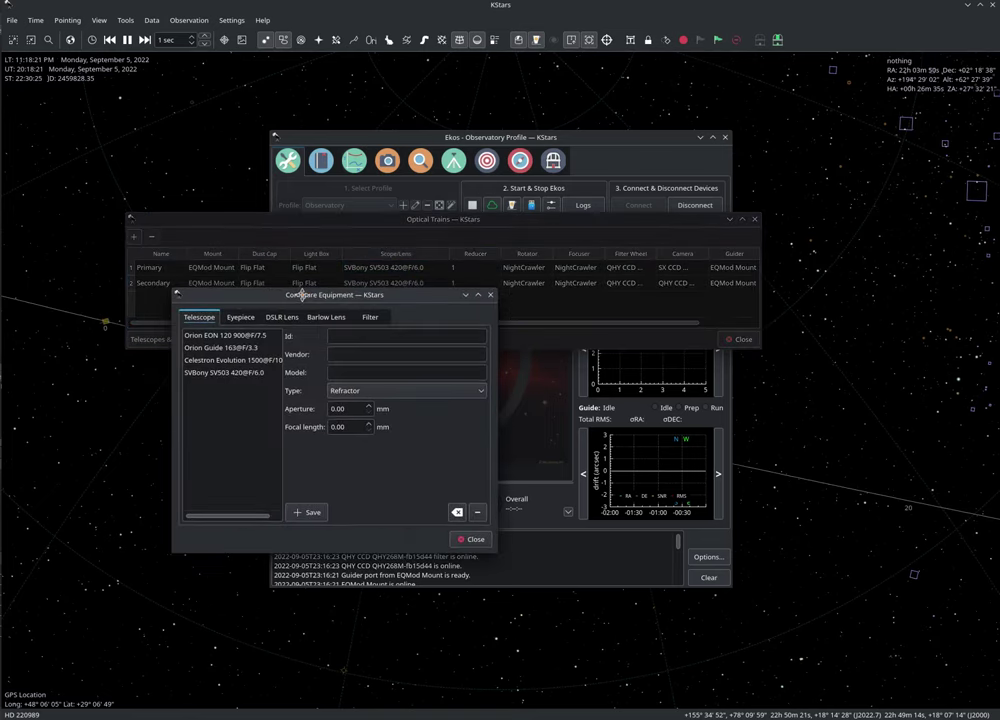
click(282, 317)
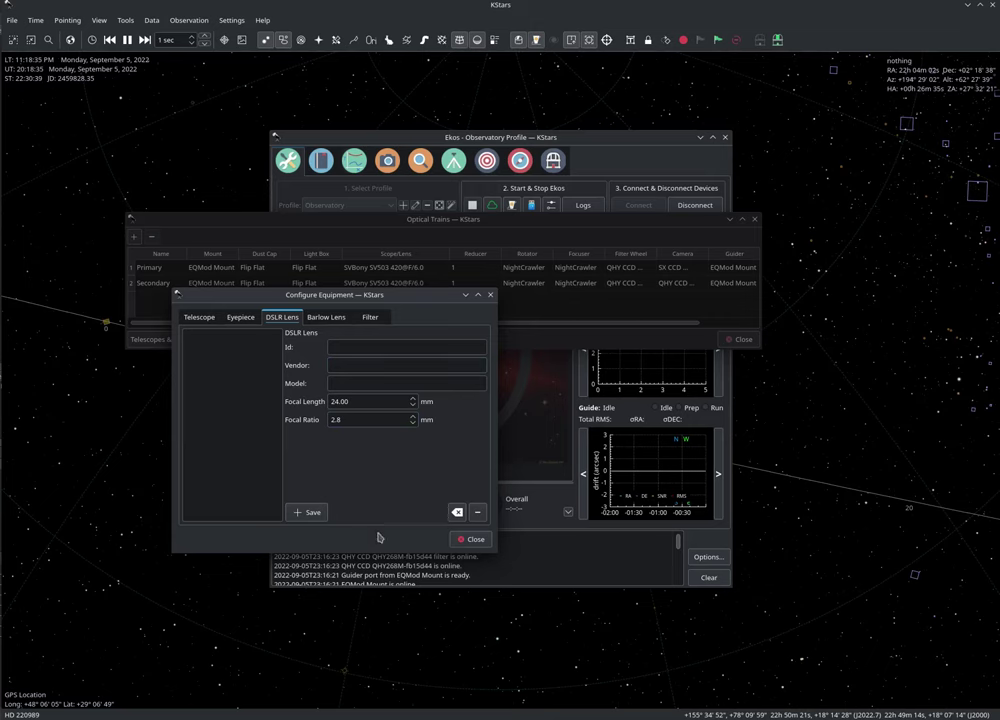
click(490, 295)
Step: Set the Primary train's scope to Orion EON 120 900@F/7.5
click(410, 267)
click(408, 268)
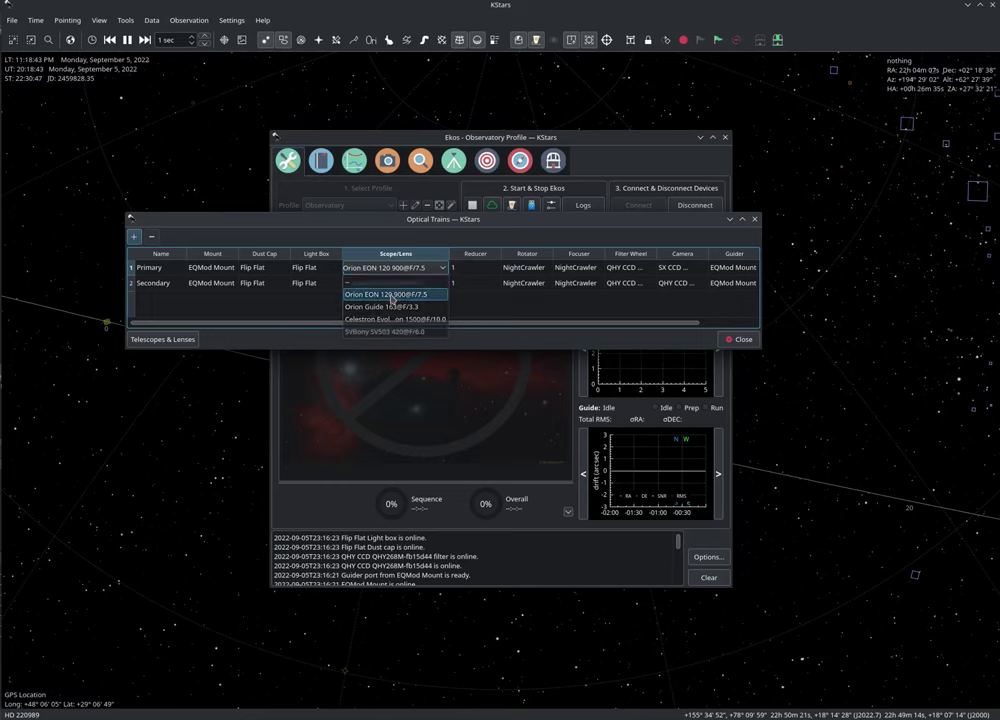
click(390, 295)
click(376, 288)
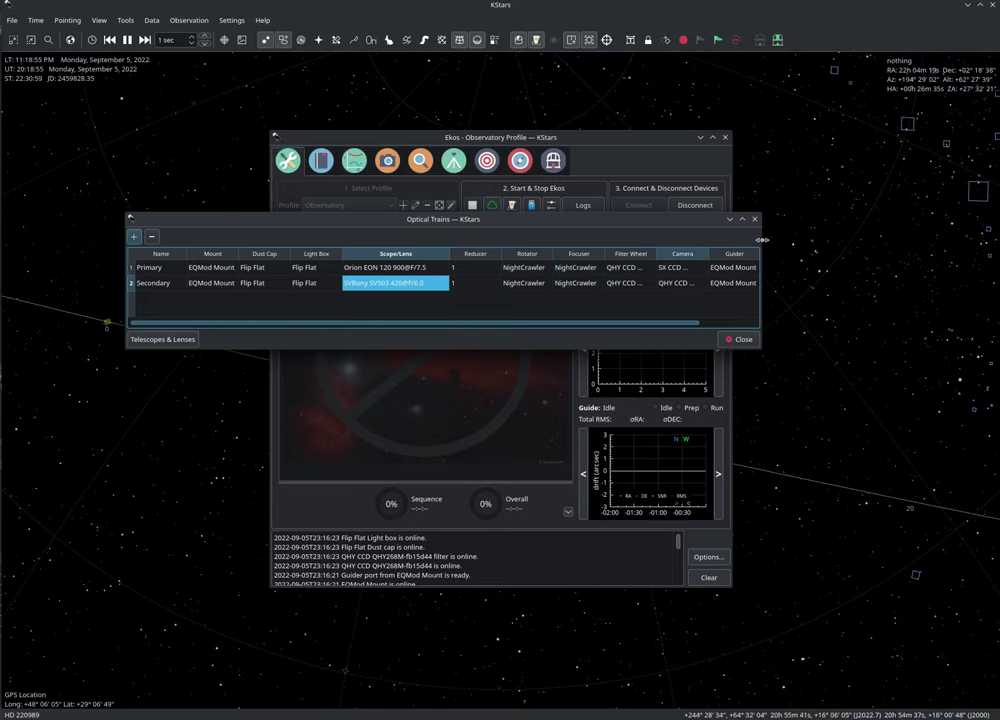
Step: Widen the window and Filter Wheel column, then set Primary's camera to QHY CCD
drag(760, 244, 865, 244)
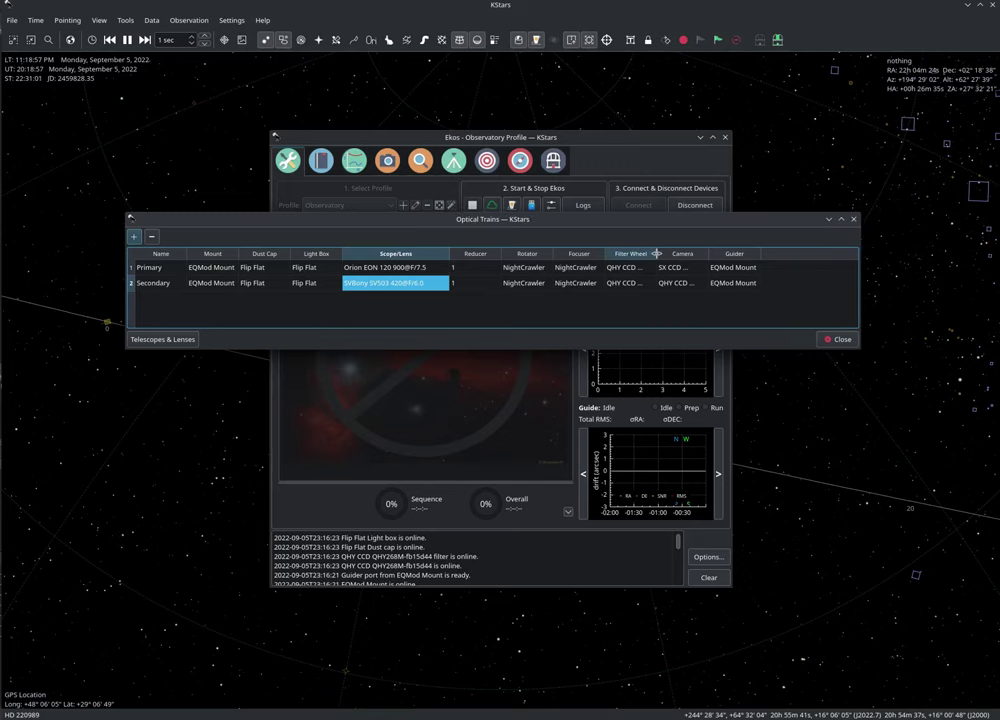
drag(657, 253, 785, 258)
click(770, 267)
click(770, 267)
click(775, 268)
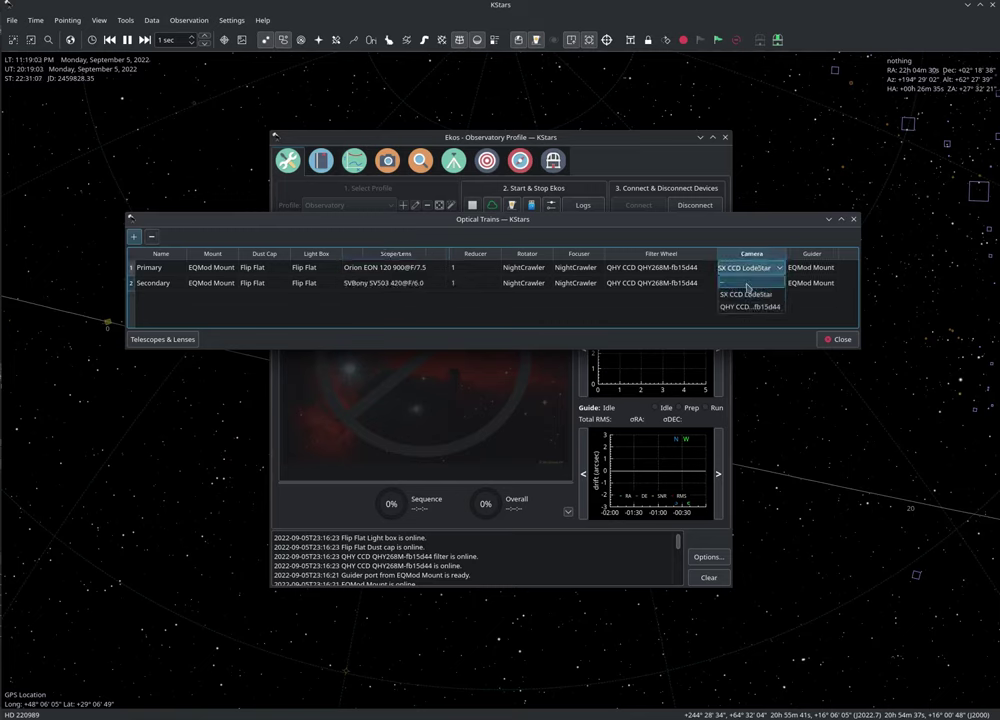
click(745, 308)
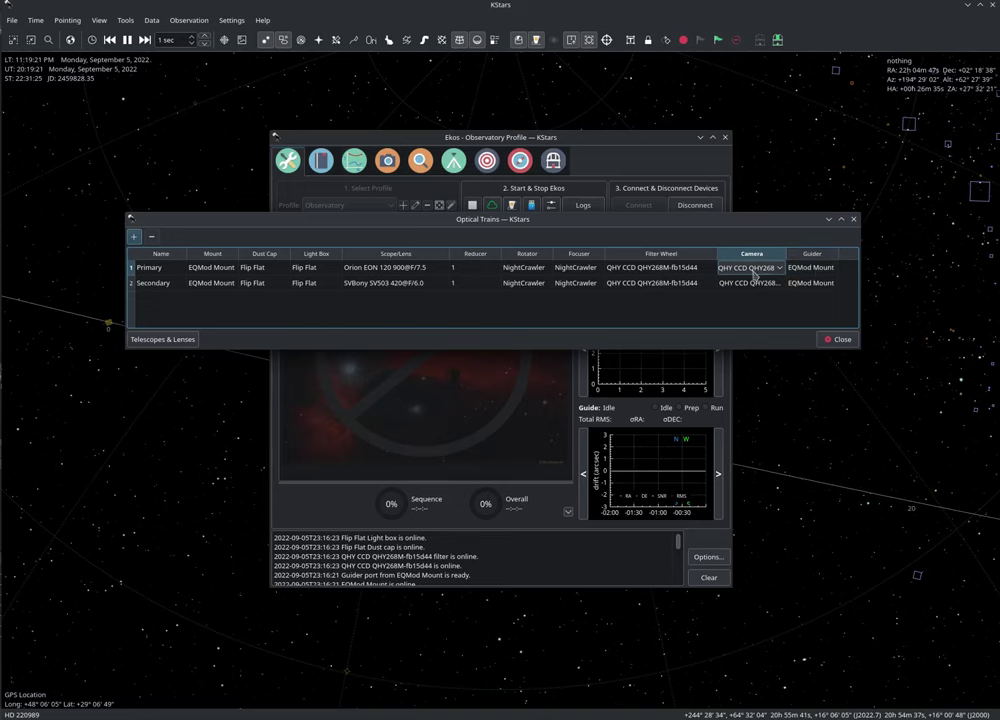
Step: Clear the Primary train's guider to '--'
double_click(815, 268)
click(814, 271)
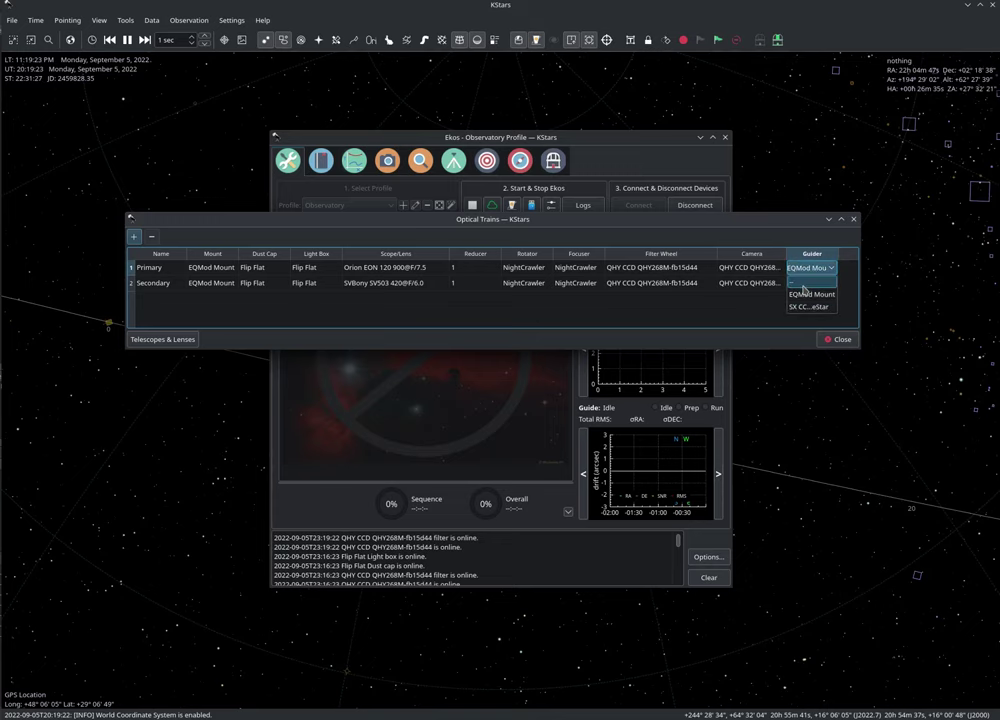
click(815, 275)
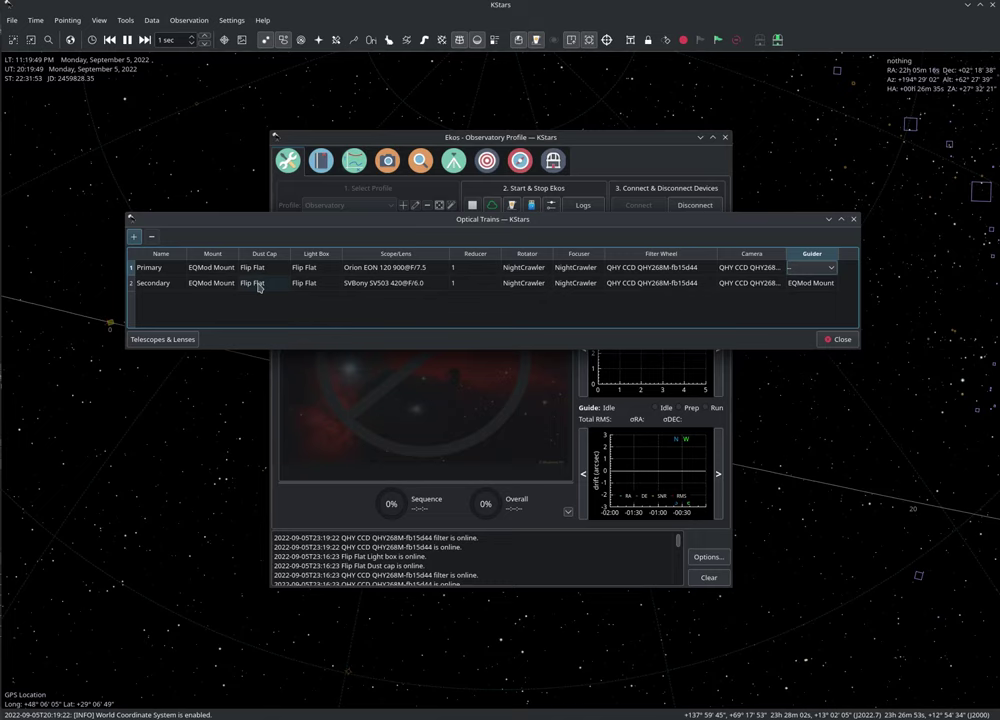
Step: Set the Secondary train's Dust Cap and Light Box to '--', then switch to the Reolink feed
double_click(259, 285)
click(259, 285)
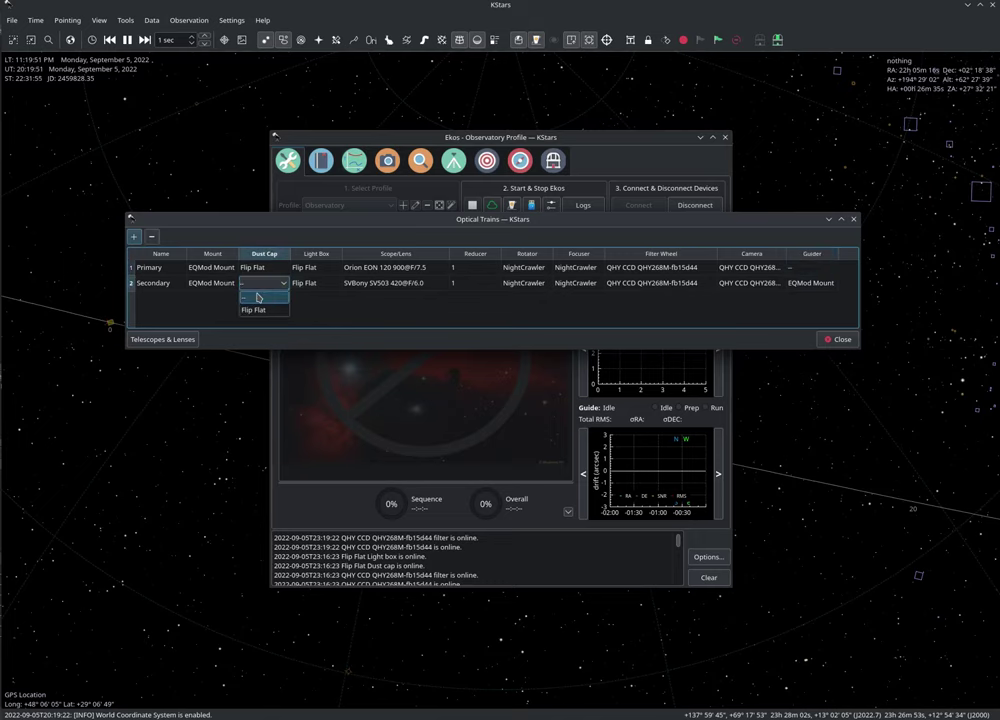
click(255, 297)
double_click(316, 284)
click(318, 284)
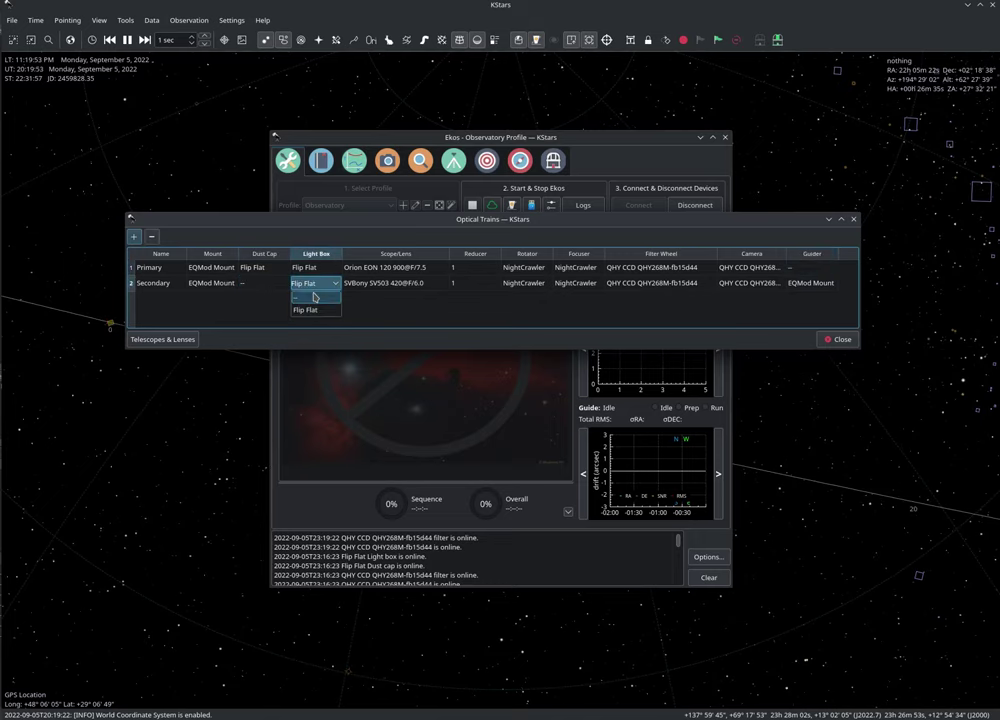
click(318, 297)
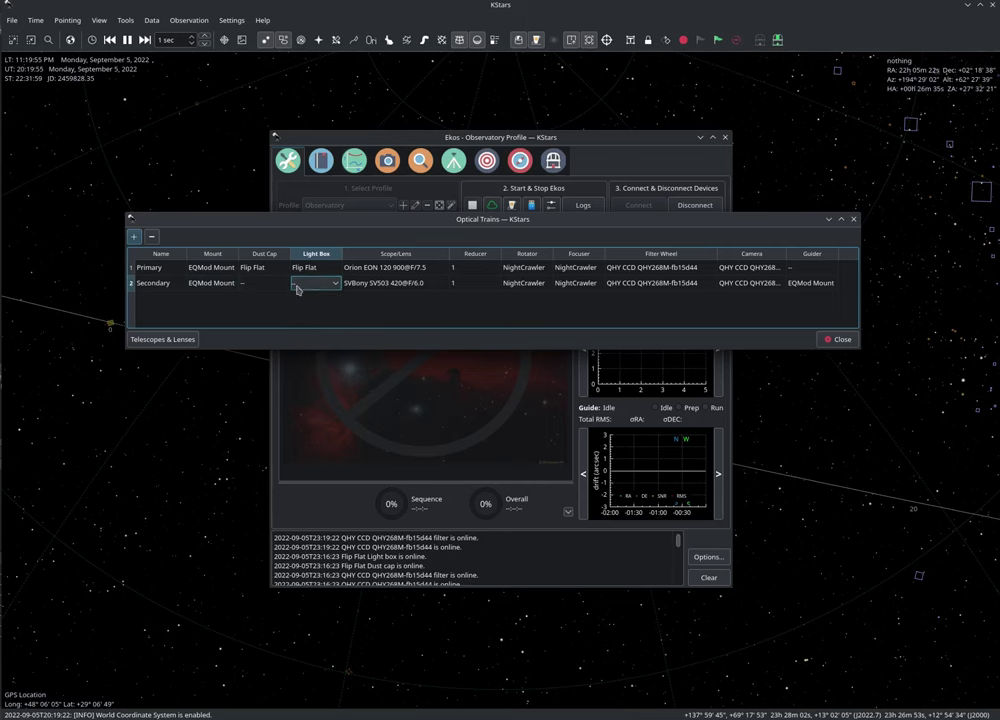
key(alt+Tab)
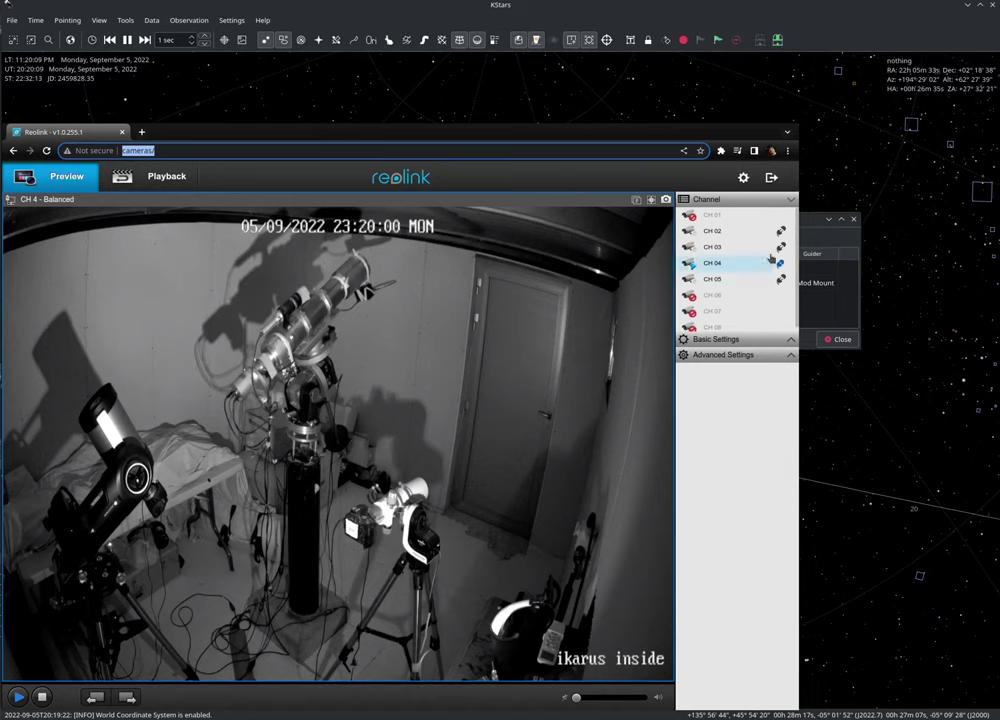
Step: Bring the KStars Optical Trains window back in front of the Reolink browser
click(810, 227)
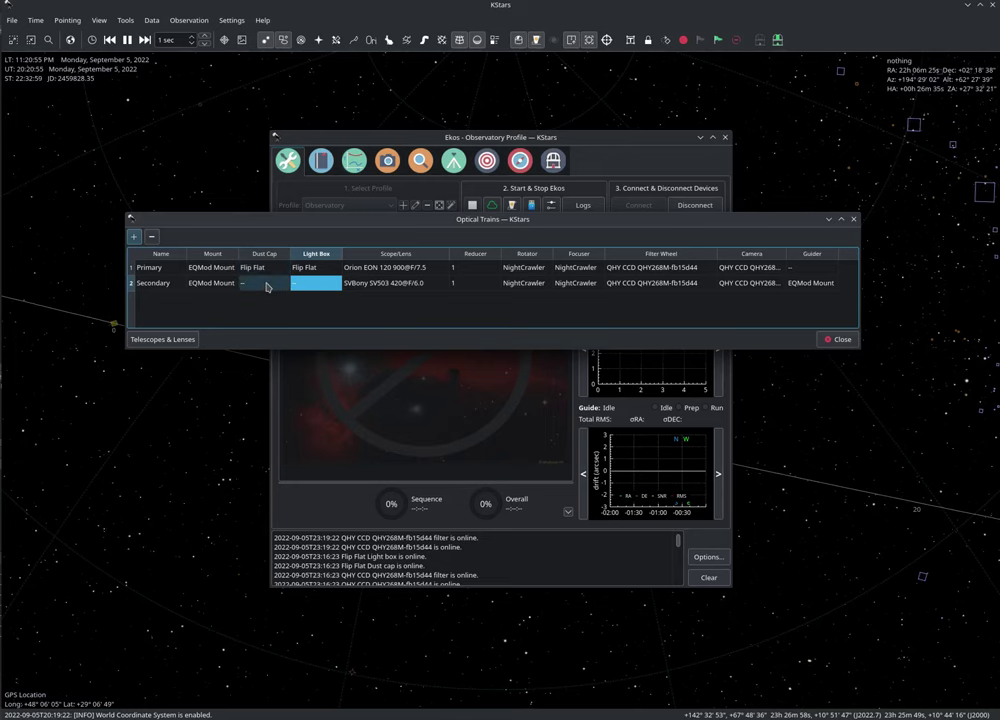
Step: Set the Secondary train's scope to Orion Guide 163@F/3.3
click(401, 285)
click(402, 286)
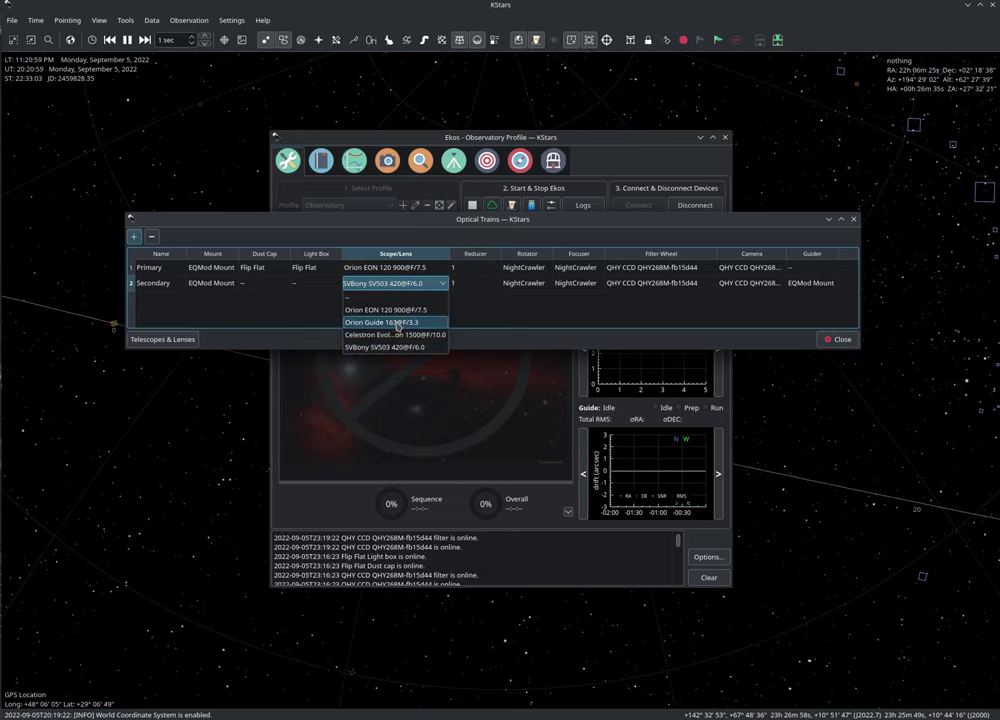
click(398, 324)
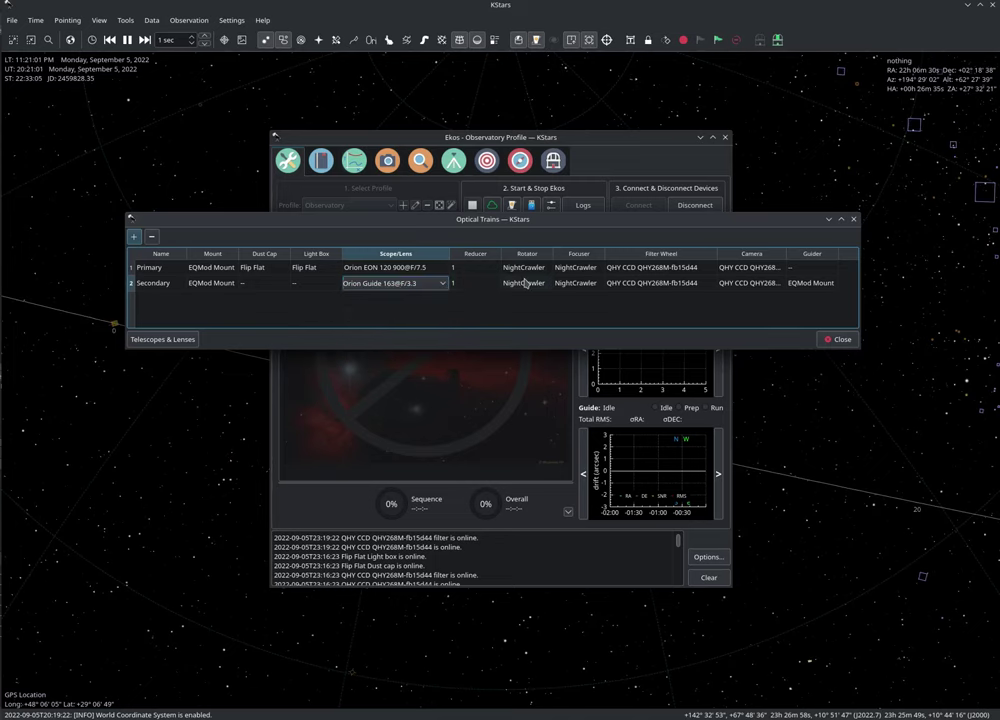
Step: Set the Secondary train's Rotator, Focuser and Filter Wheel to '--'
double_click(523, 284)
click(524, 284)
click(512, 297)
double_click(574, 284)
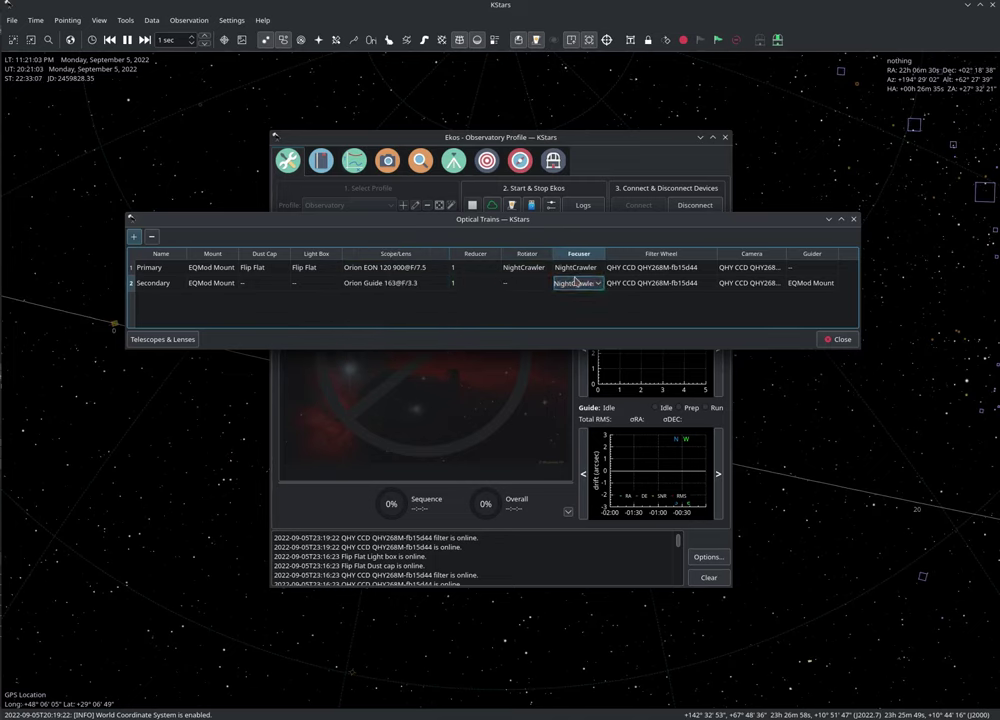
click(576, 287)
click(576, 297)
double_click(650, 284)
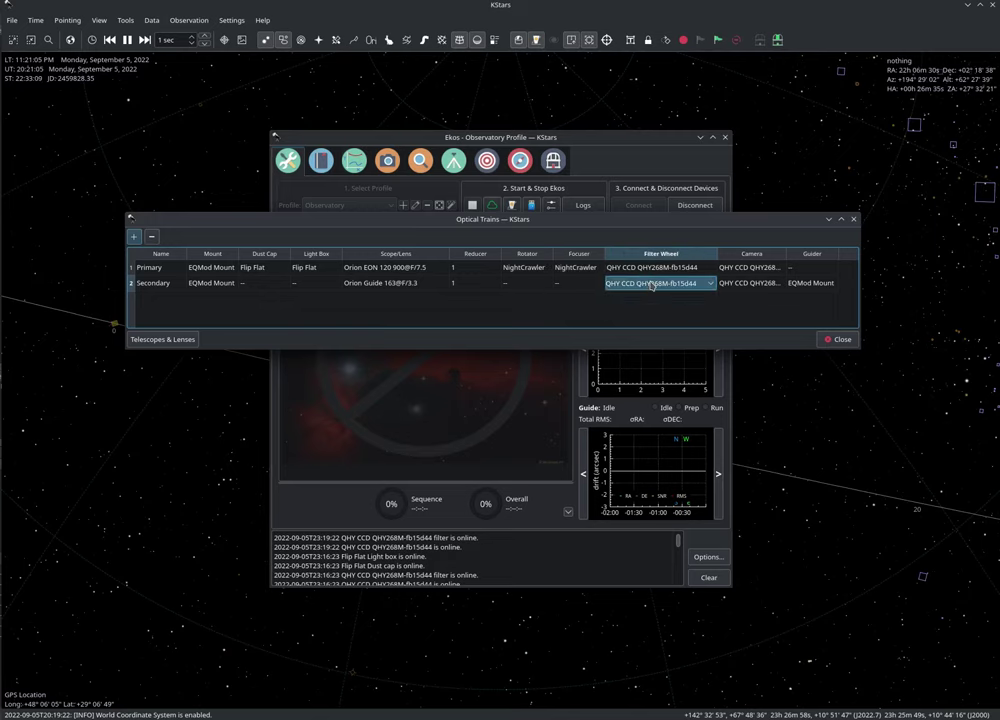
click(645, 286)
click(641, 298)
Step: Choose SX CCD LodeStar as Secondary's camera and close the Optical Trains window
click(730, 284)
click(726, 284)
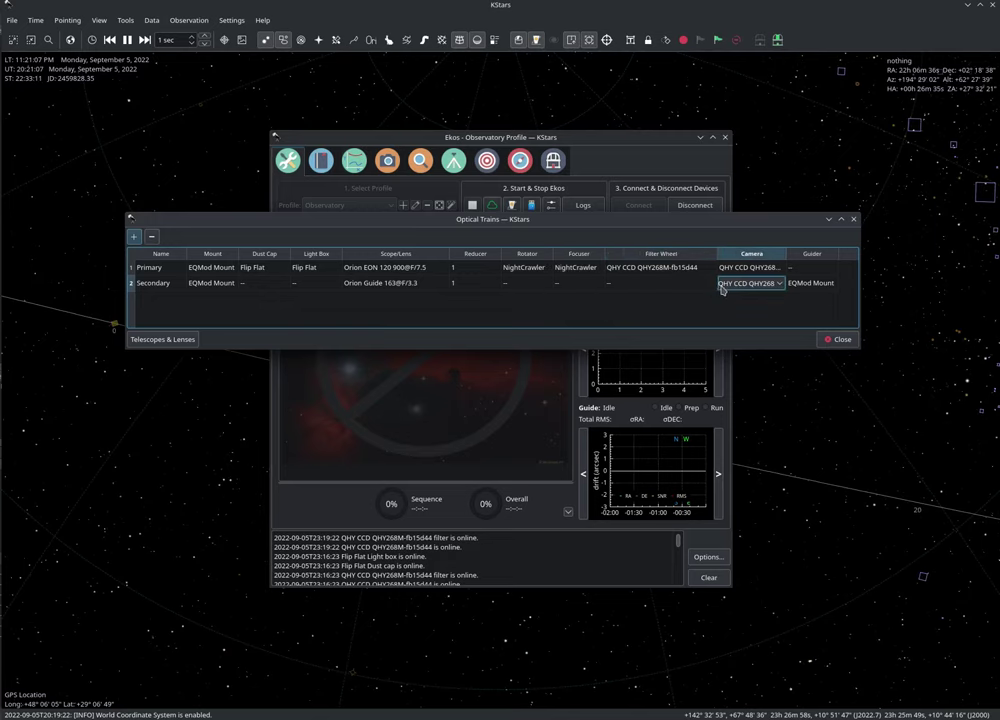
click(722, 286)
click(738, 310)
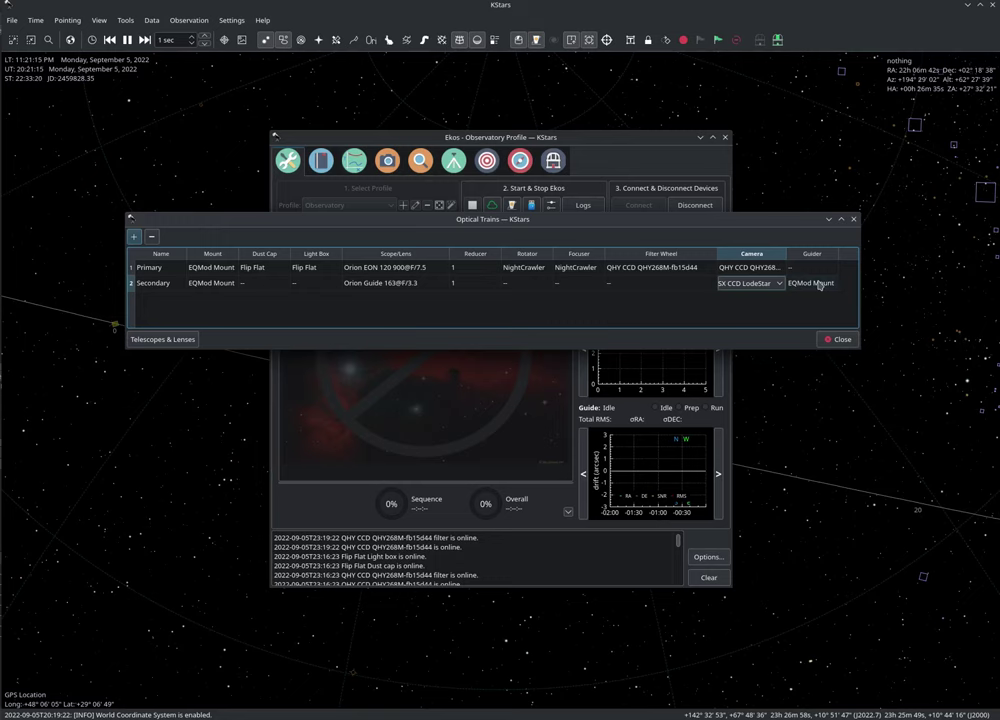
click(840, 340)
Step: Show the Ekos Capture module to confirm it uses the Primary train
click(386, 168)
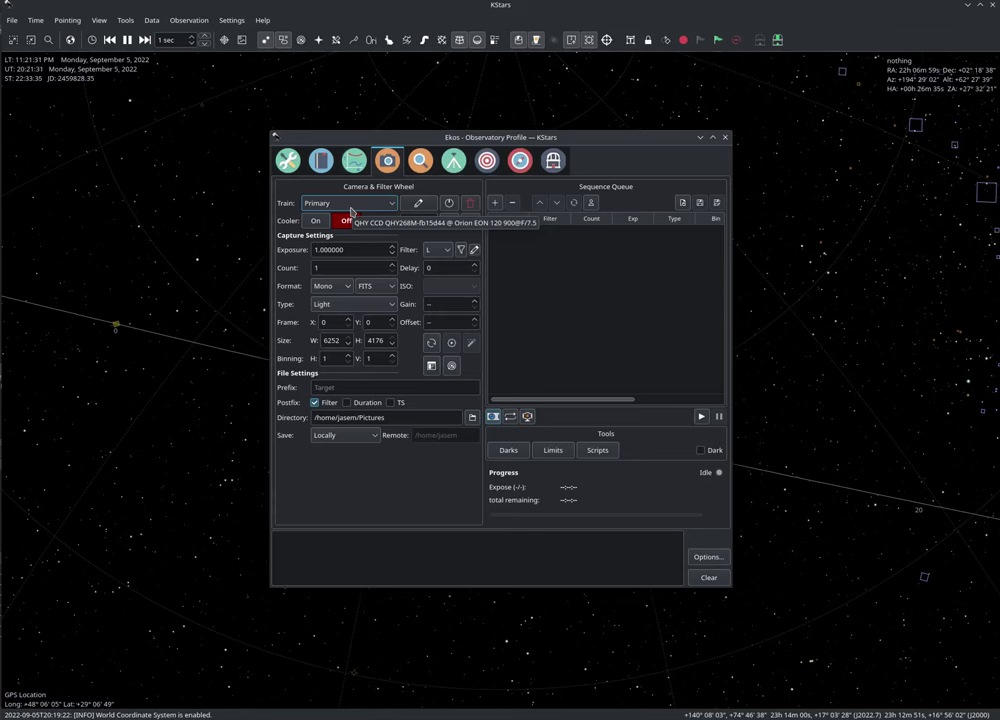
Step: Set the Focus module to the Secondary train with auto star selection and Full Field enabled
click(422, 164)
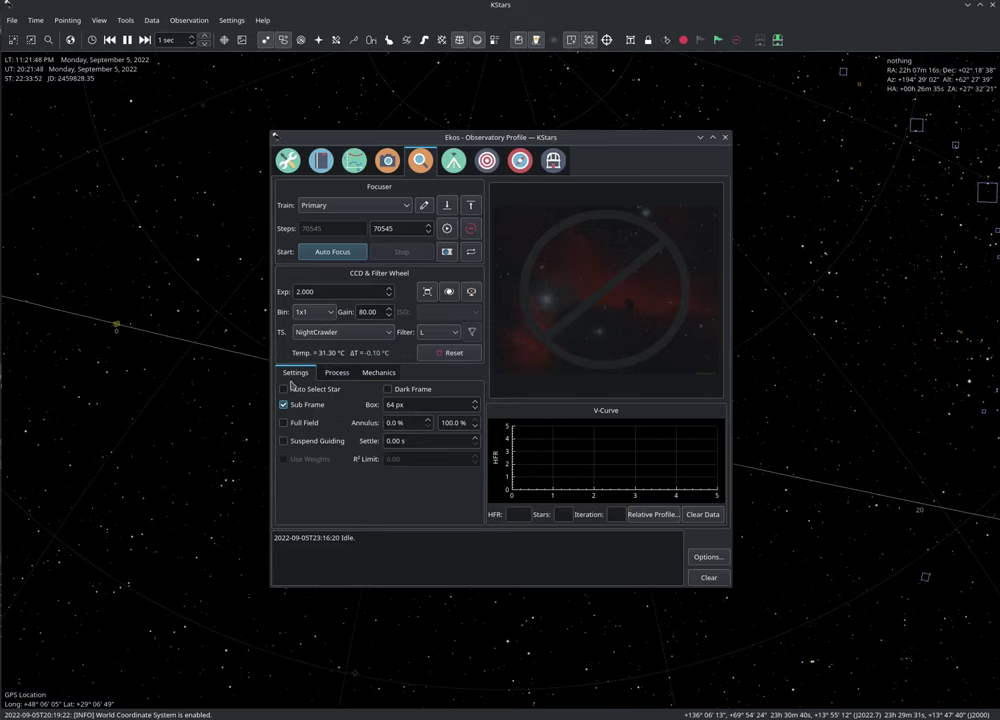
click(285, 391)
click(336, 207)
click(320, 233)
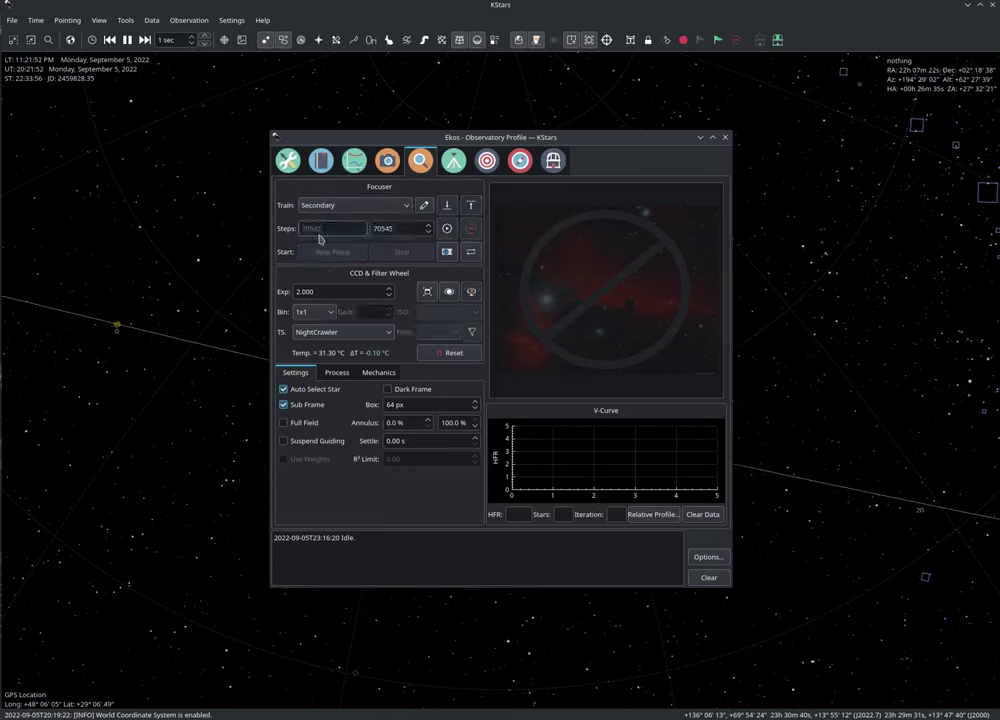
click(297, 427)
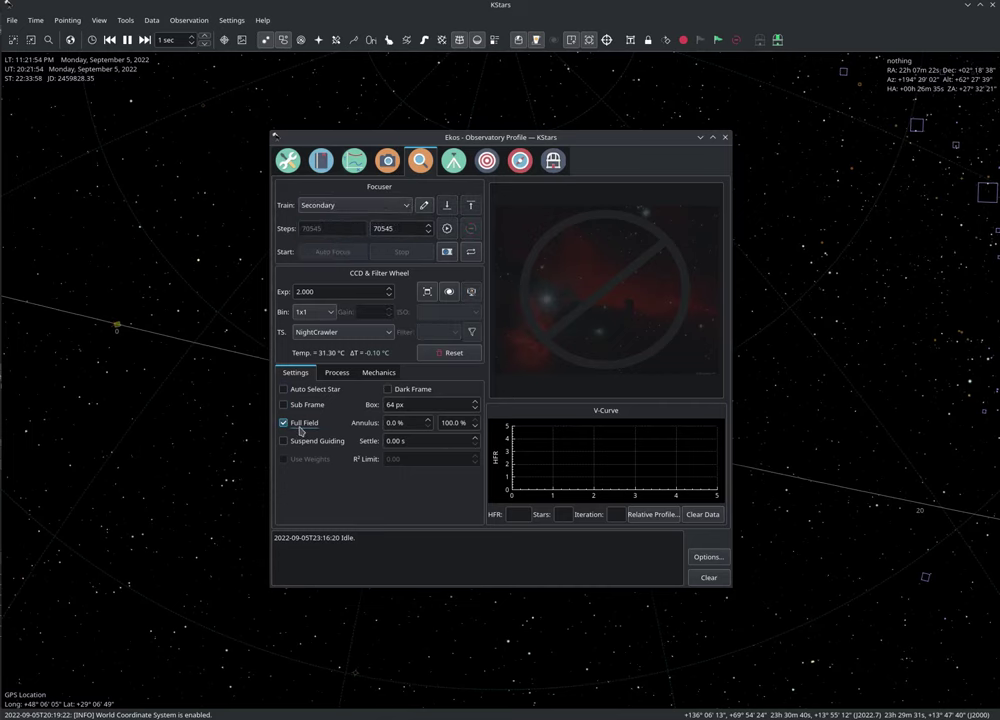
Step: Compare Focus on the Primary train, reselect Secondary, and move to the Mount module
click(338, 207)
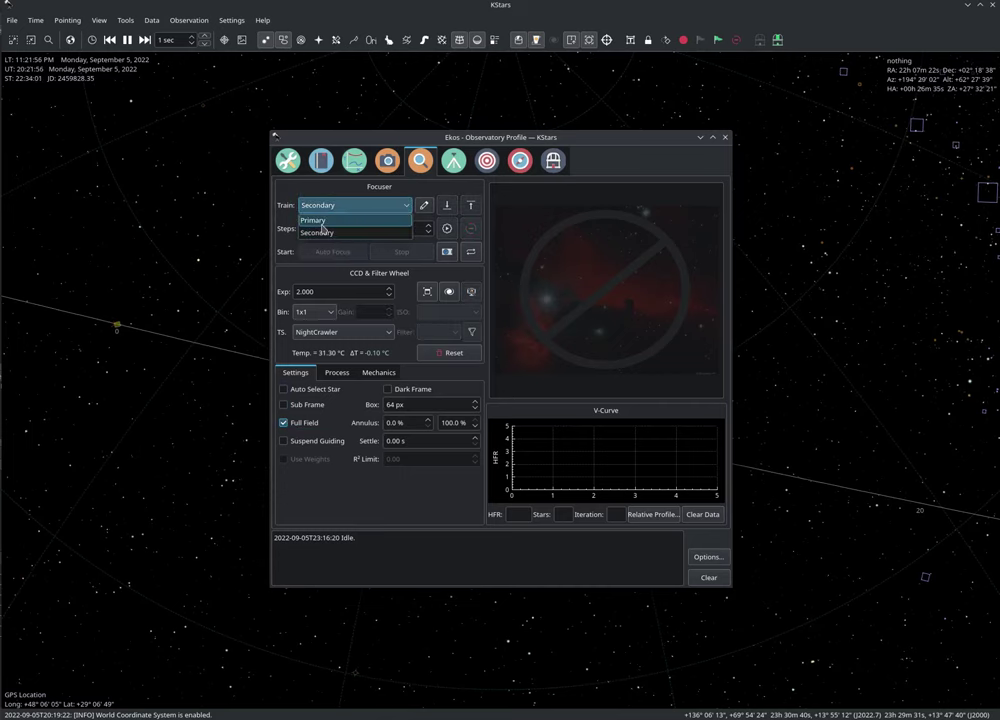
click(320, 220)
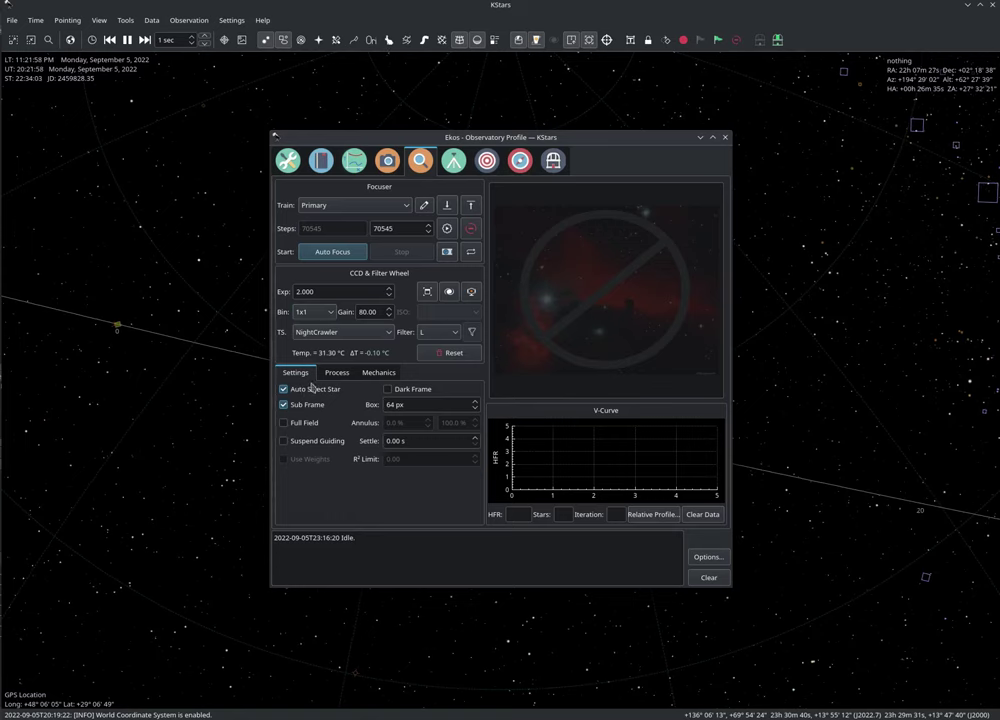
click(335, 207)
click(325, 233)
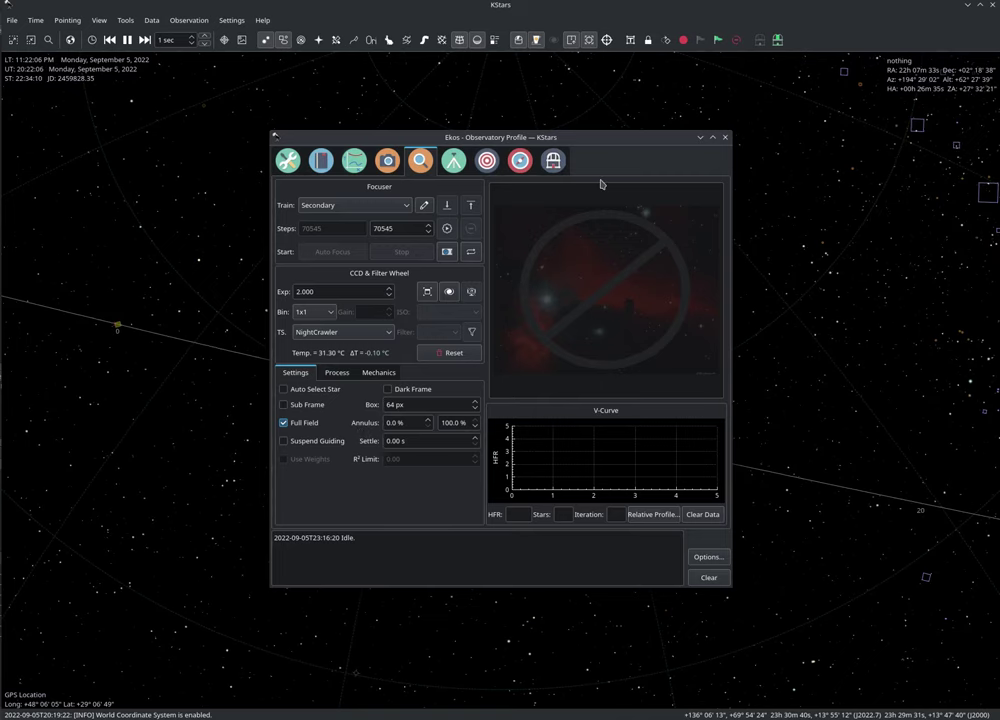
click(453, 160)
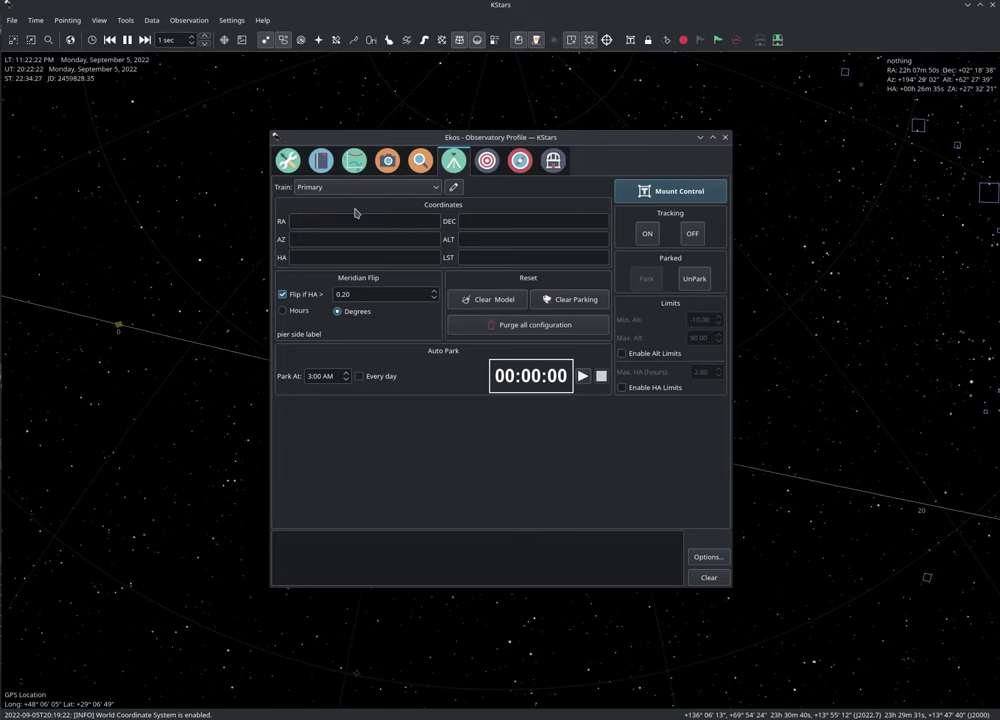
Step: Check the Align module's train, then view the Guide module on the Secondary train
click(488, 163)
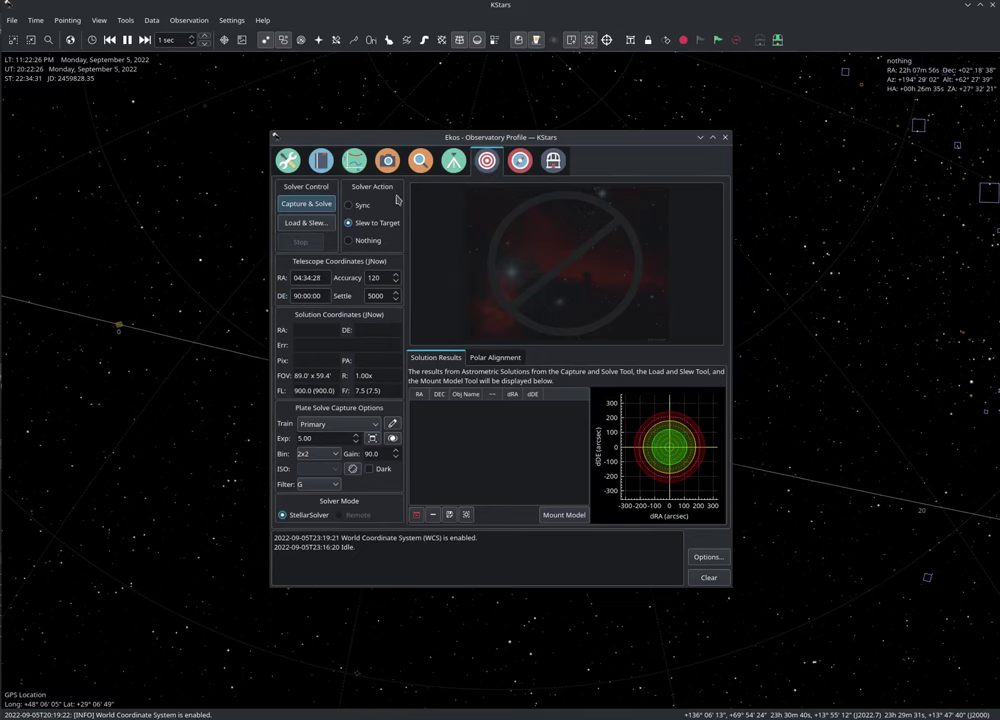
click(512, 173)
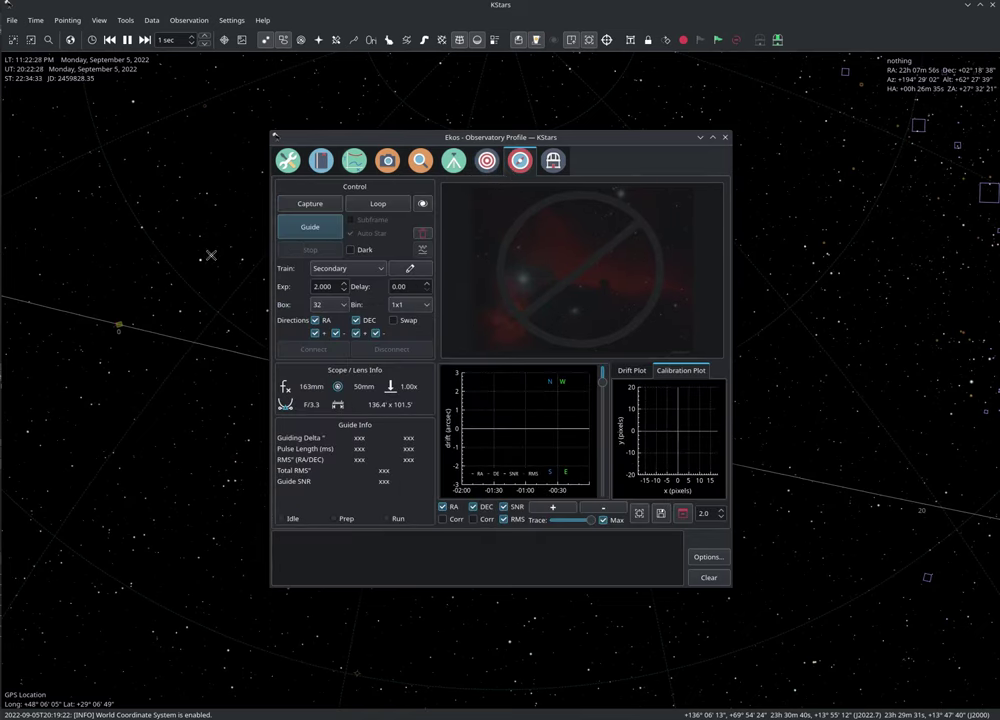